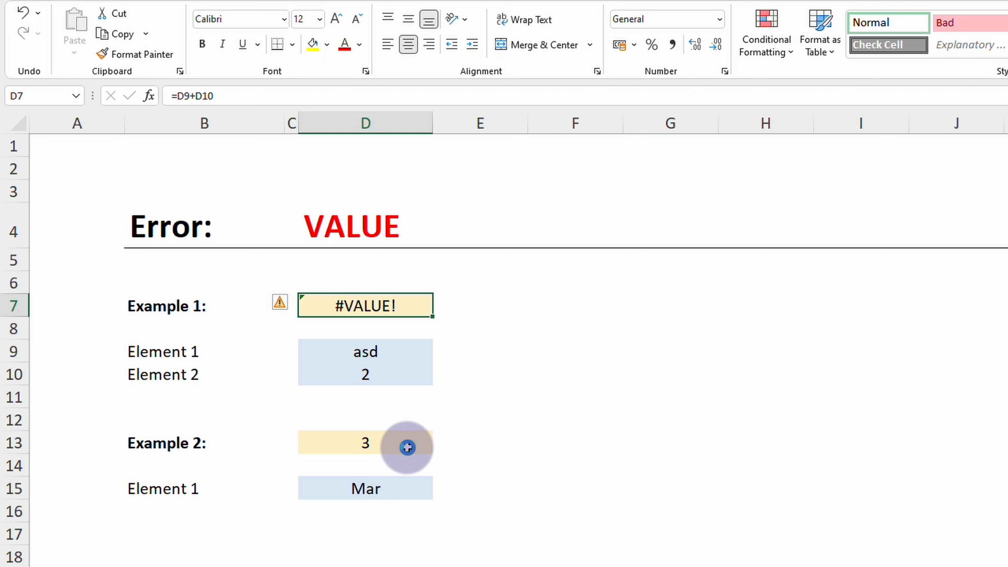
Step: Inspect the date in Element 1 (D15) and the Example 2 formula in D13 that uses it
click(412, 489)
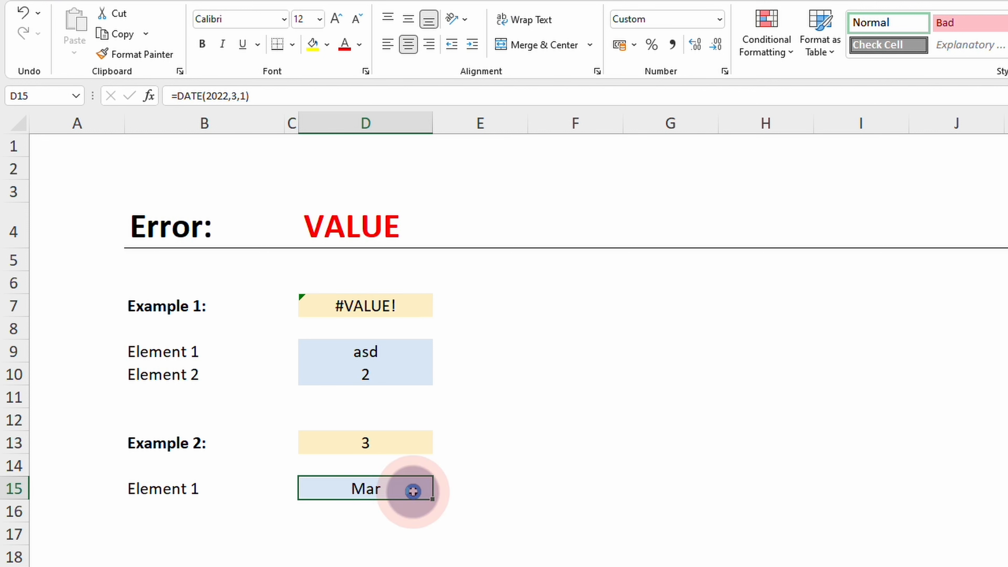
key(F2)
key(Escape)
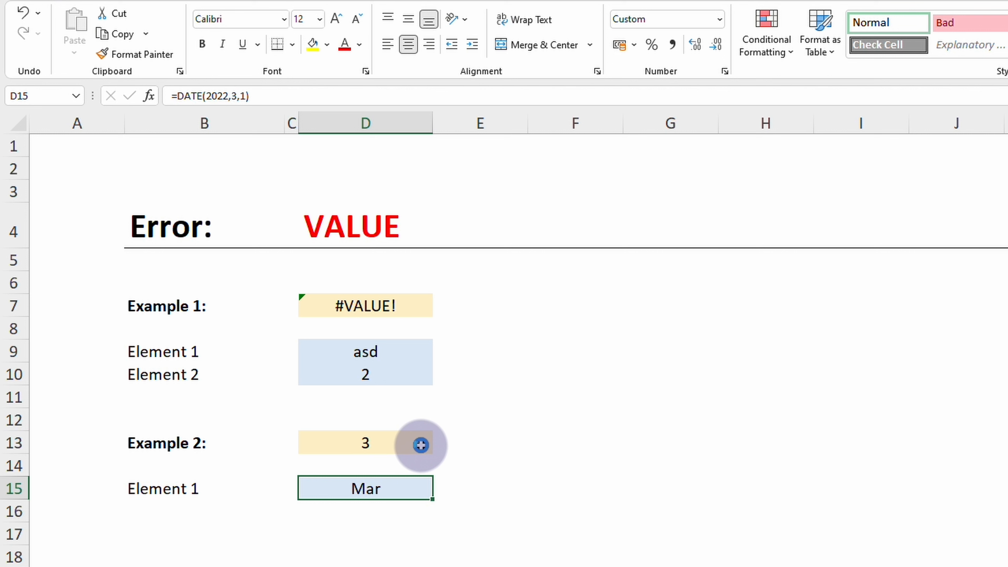
click(421, 445)
click(278, 95)
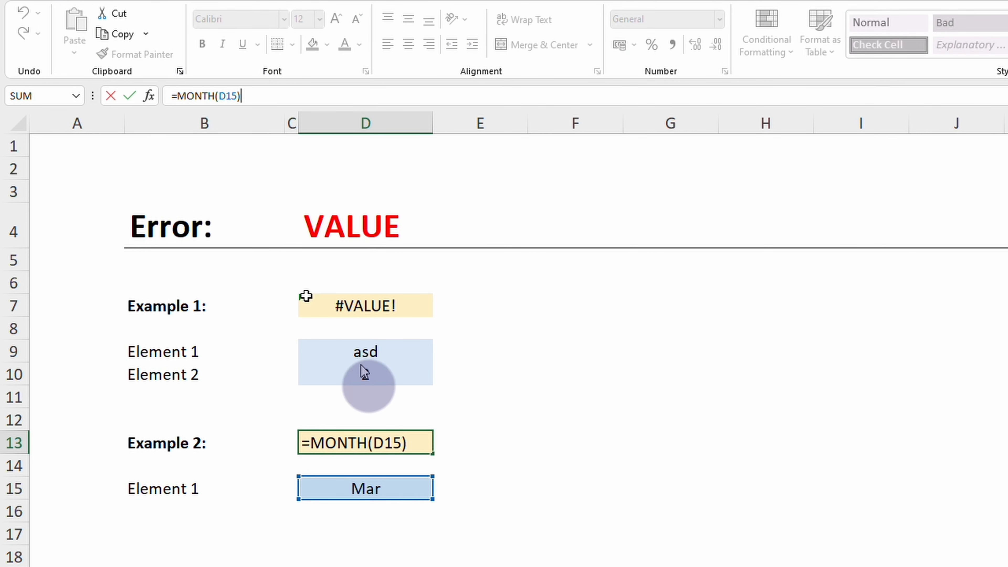
key(ctrl+Return)
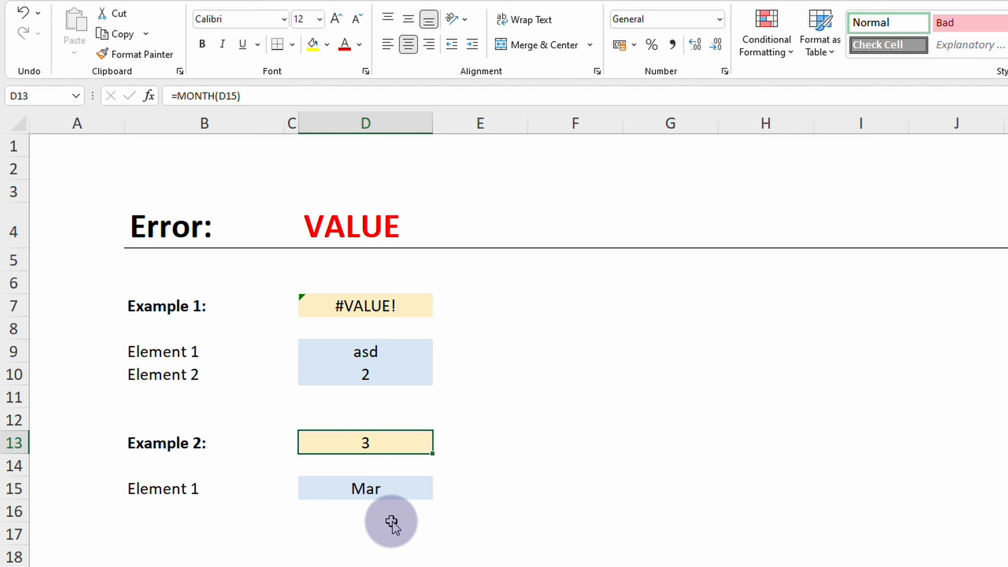
Step: Replace the date in D15 with the plain text Mar and check the Example 2 formula in D13
click(397, 495)
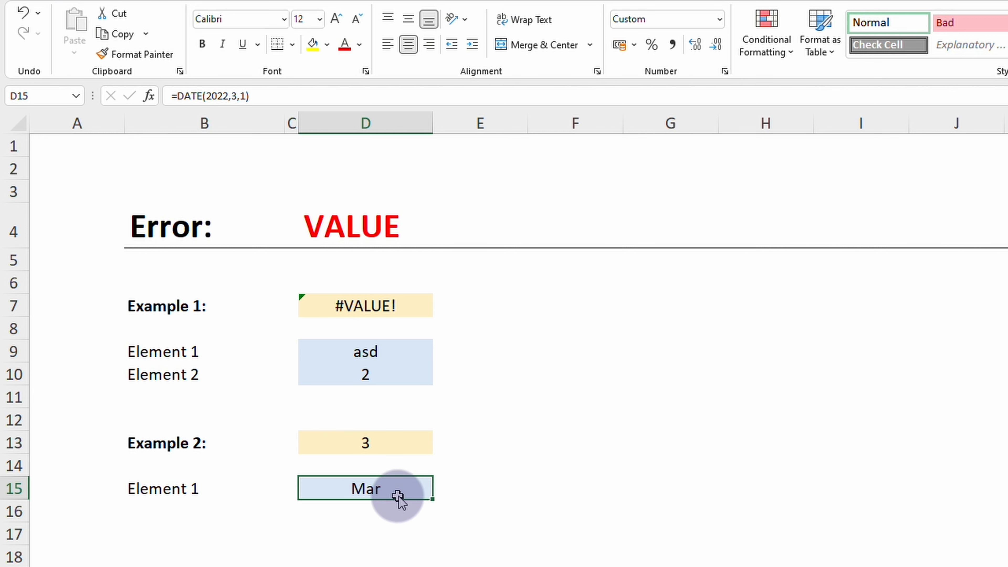
text(Mar)
key(Return)
click(410, 443)
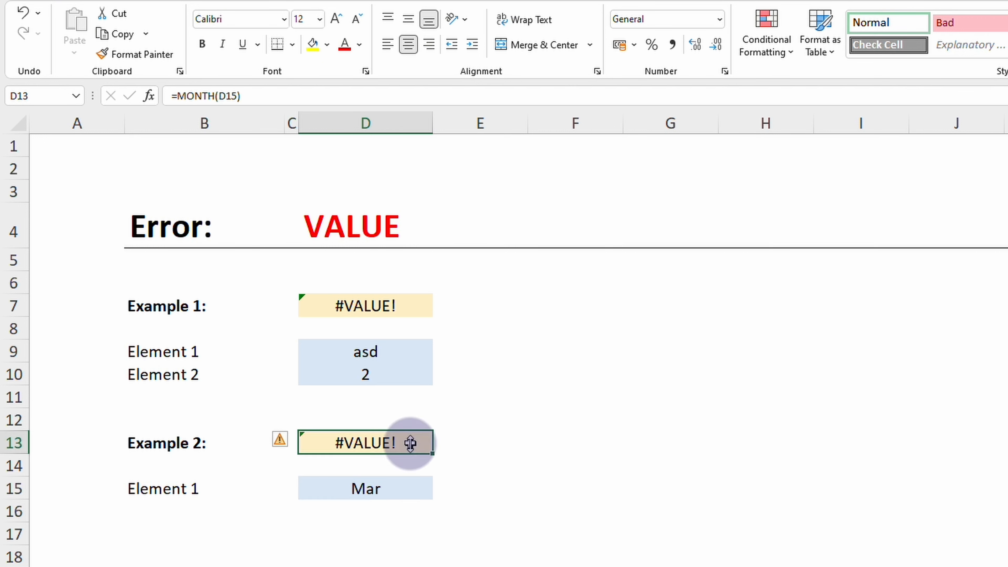
click(285, 99)
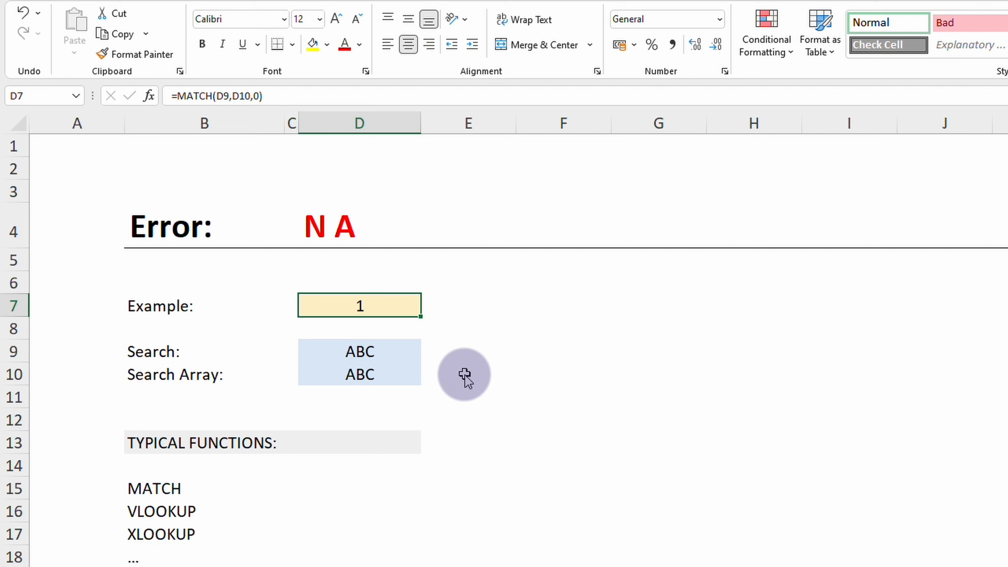
Step: Review the listed functions MATCH, VLOOKUP and XLOOKUP, and inspect the references of the formula in D7 on the N A sheet
click(214, 491)
click(216, 510)
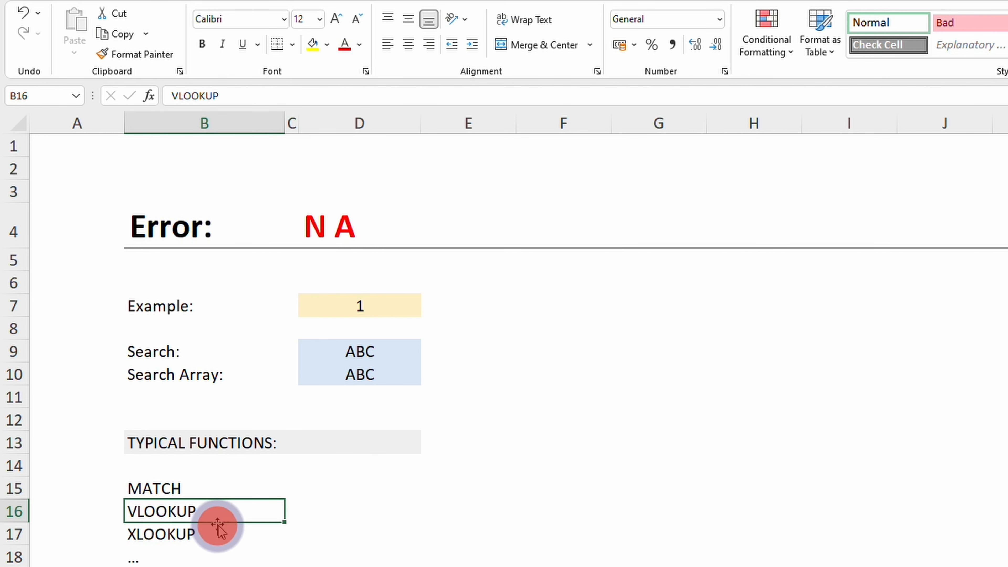
click(216, 532)
click(394, 305)
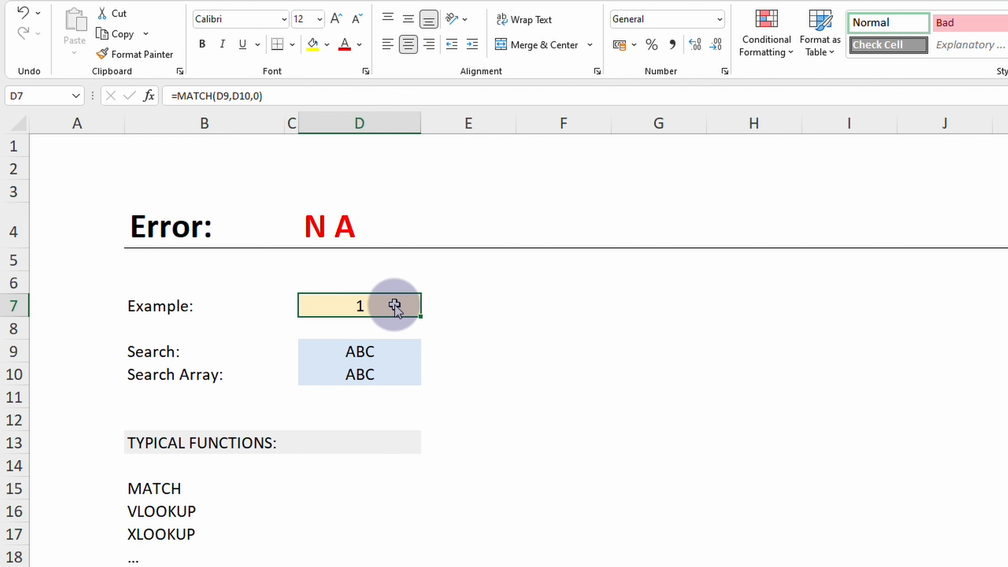
key(F2)
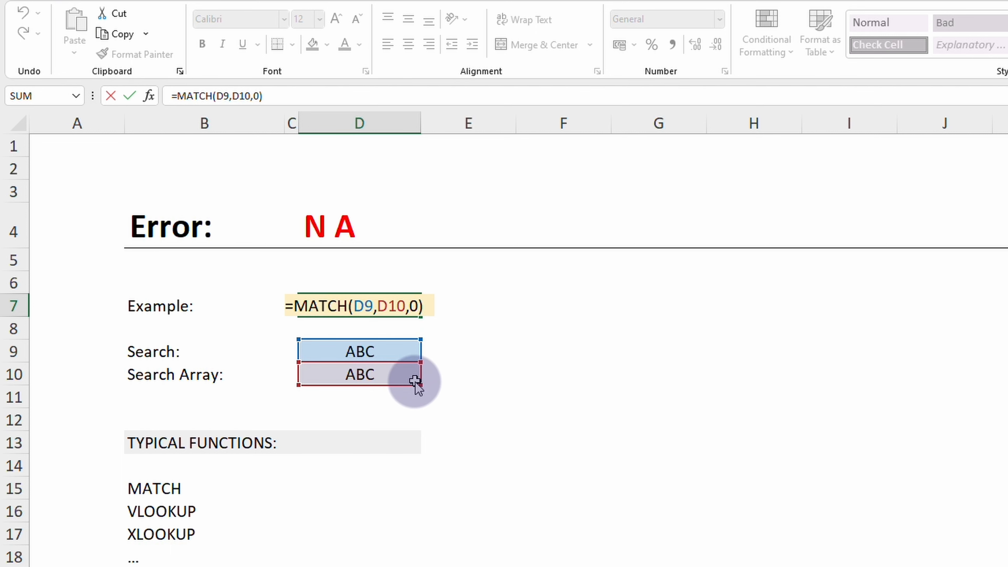
Step: Replace the Search value in D9 with D so that it differs from the search array
click(414, 361)
text(D)
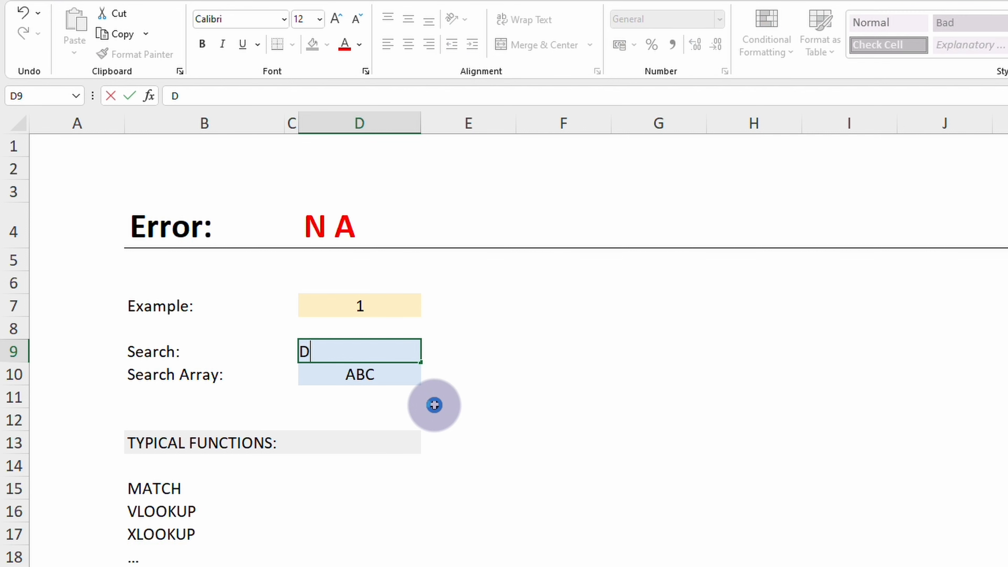
key(Return)
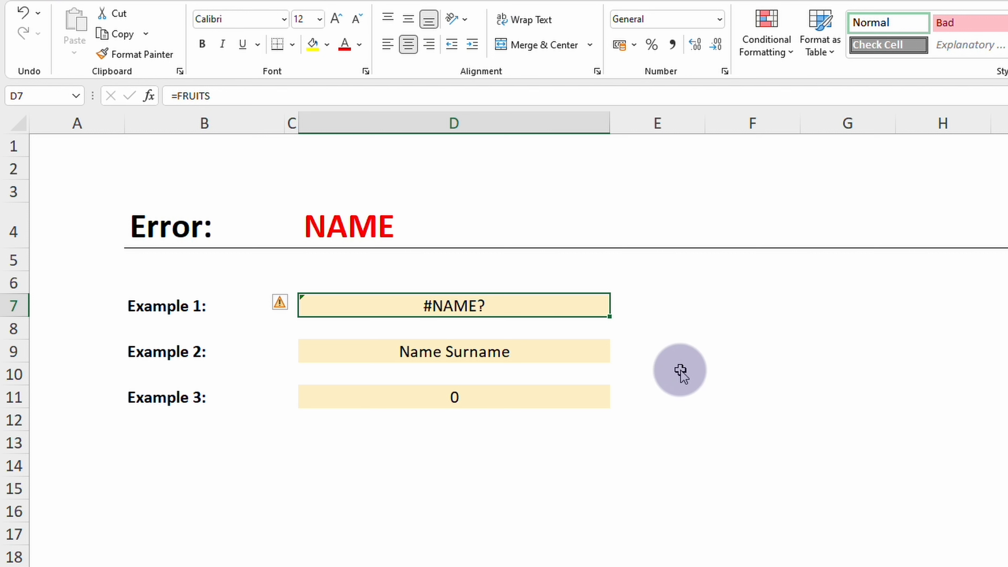
Step: Inspect the Example 1 formula in D7 on the NAME sheet and go to Example 2
click(353, 97)
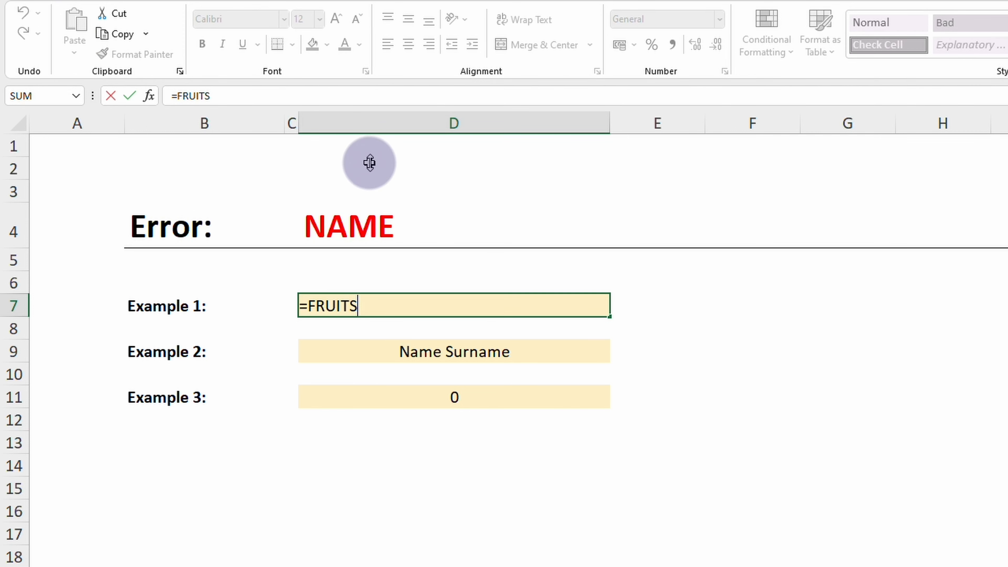
key(Return)
key(Return)
Step: Remove the quotation marks around Name in the CONCATENATE formula of Example 2 (D9)
click(373, 95)
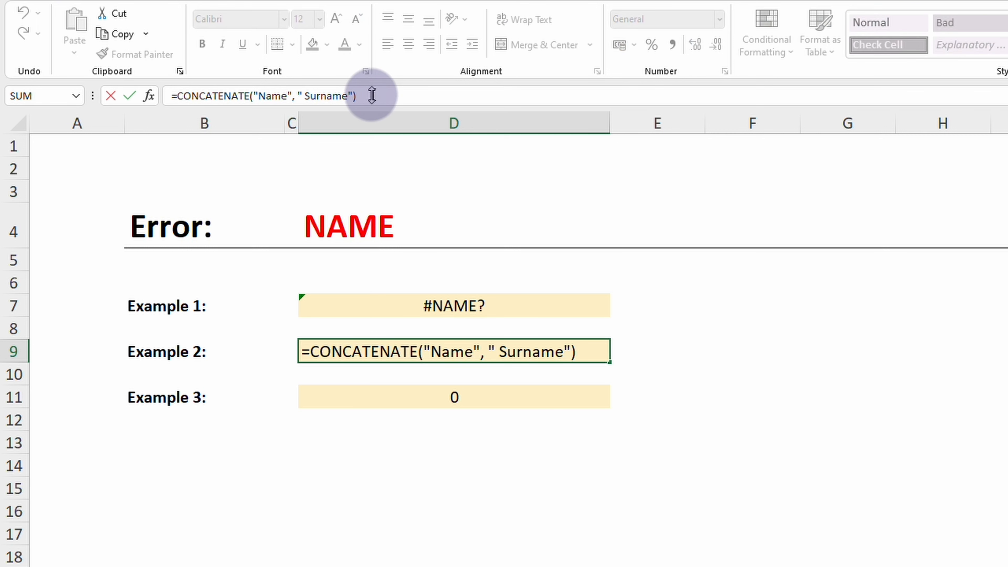
click(292, 96)
key(BackSpace)
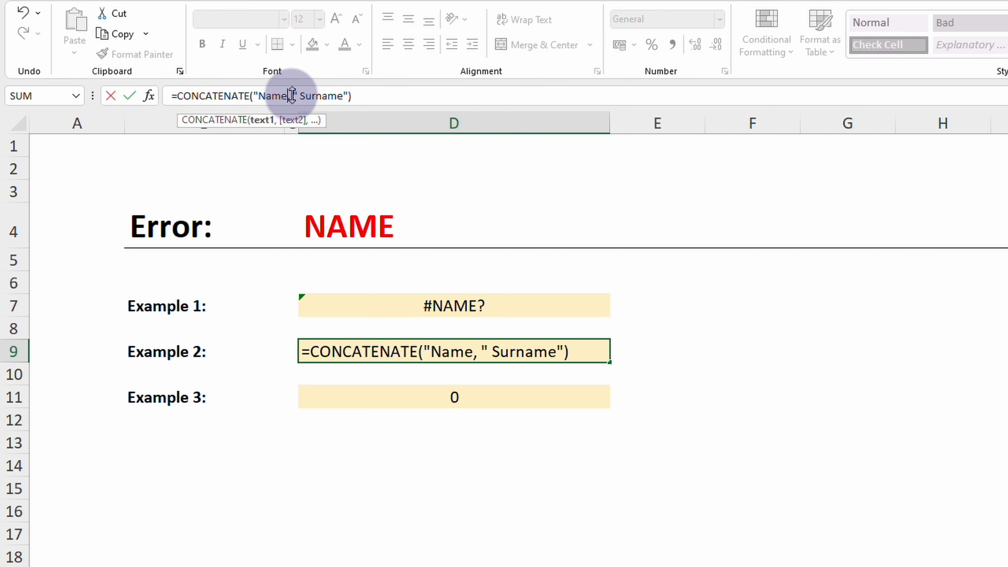
key(BackSpace)
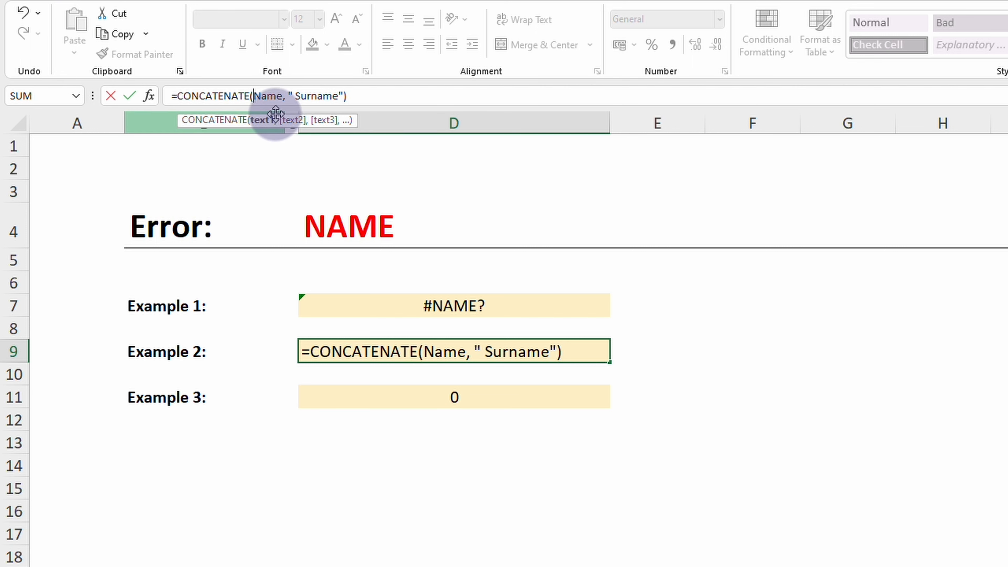
key(Return)
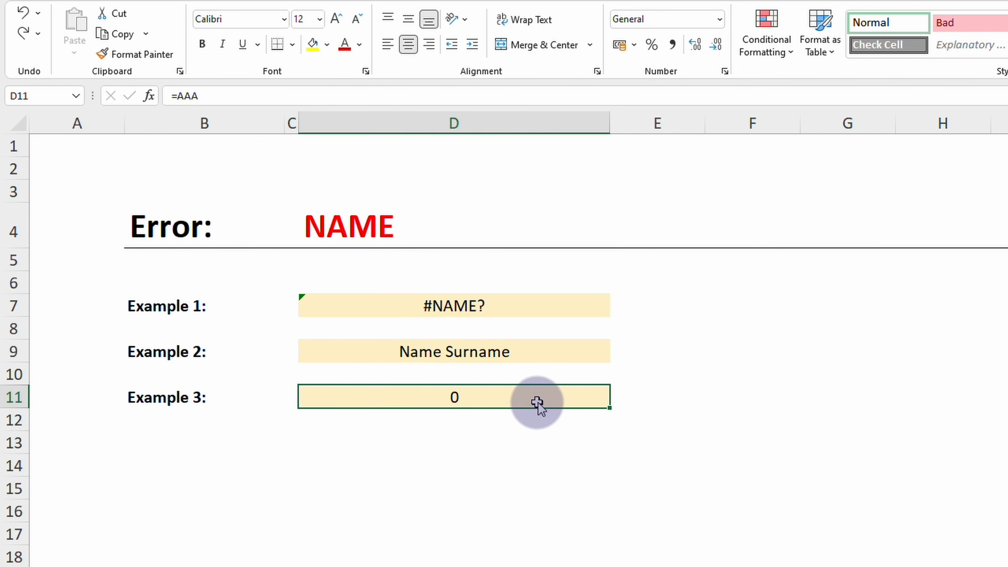
Step: Delete the defined name AAA that the Example 3 formula refers to
click(260, 1)
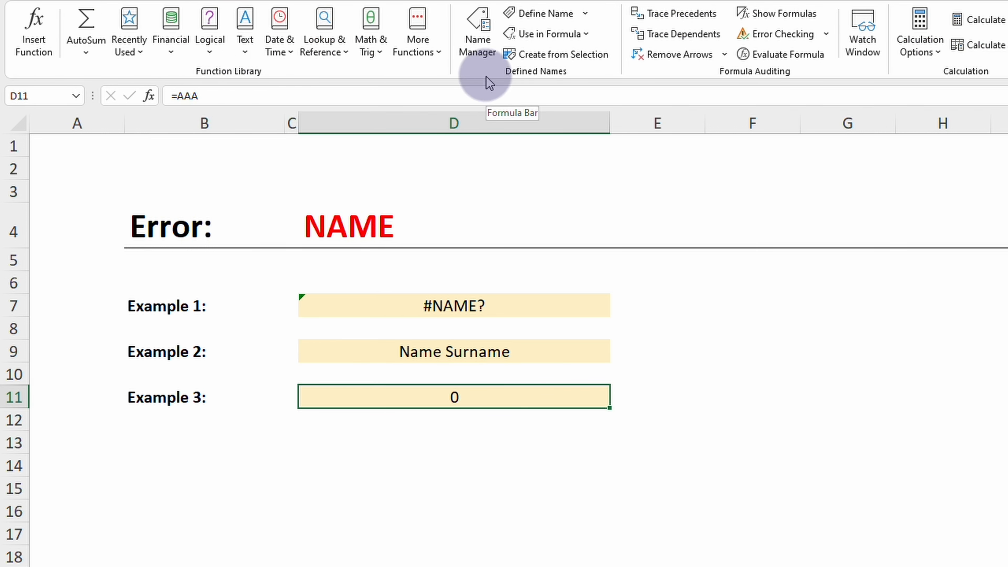
click(478, 44)
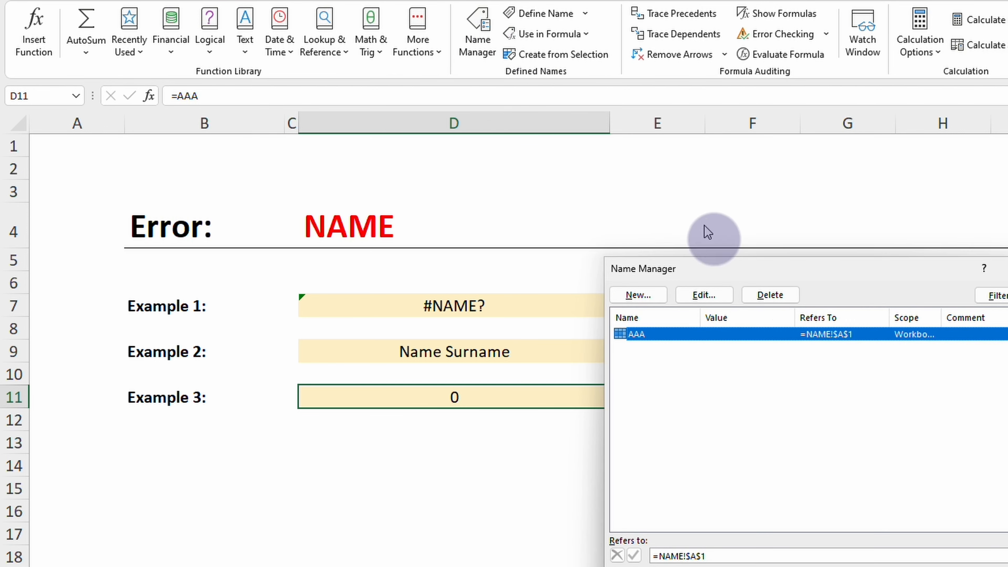
click(767, 293)
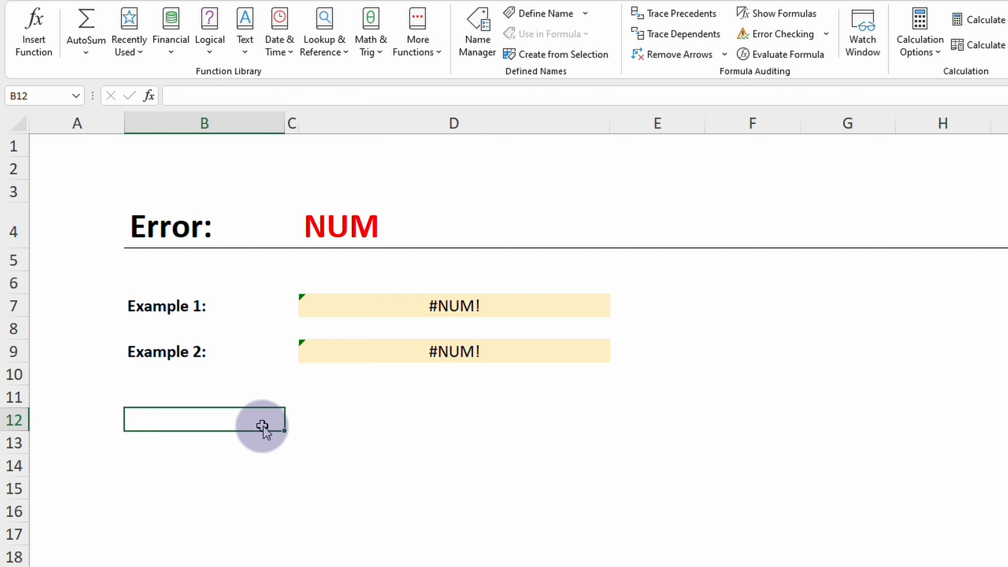
Step: Inspect the Example 1 and Example 2 formulas in D7 and D9 on the NUM sheet
click(344, 309)
key(F2)
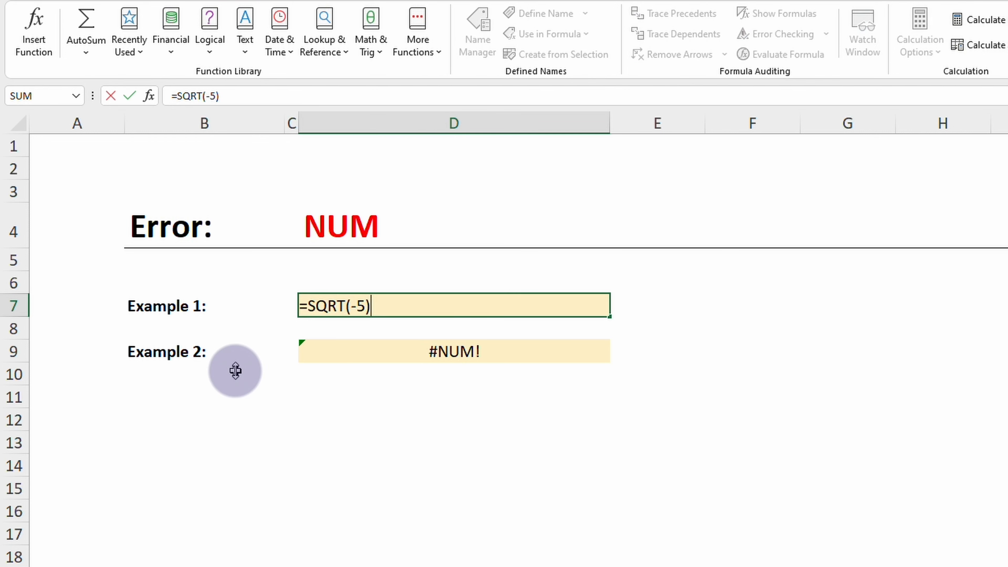
key(Escape)
click(383, 358)
key(F2)
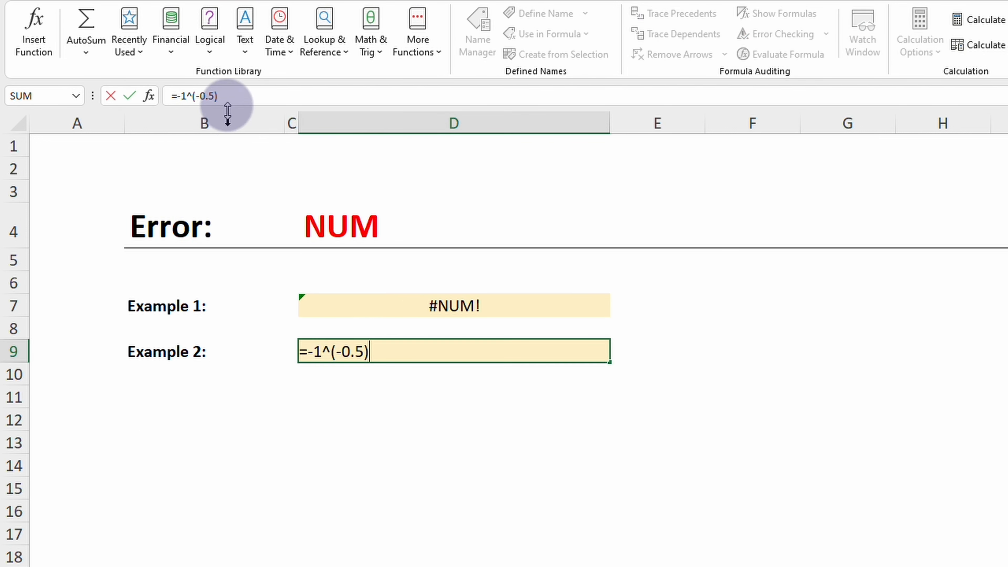
click(224, 95)
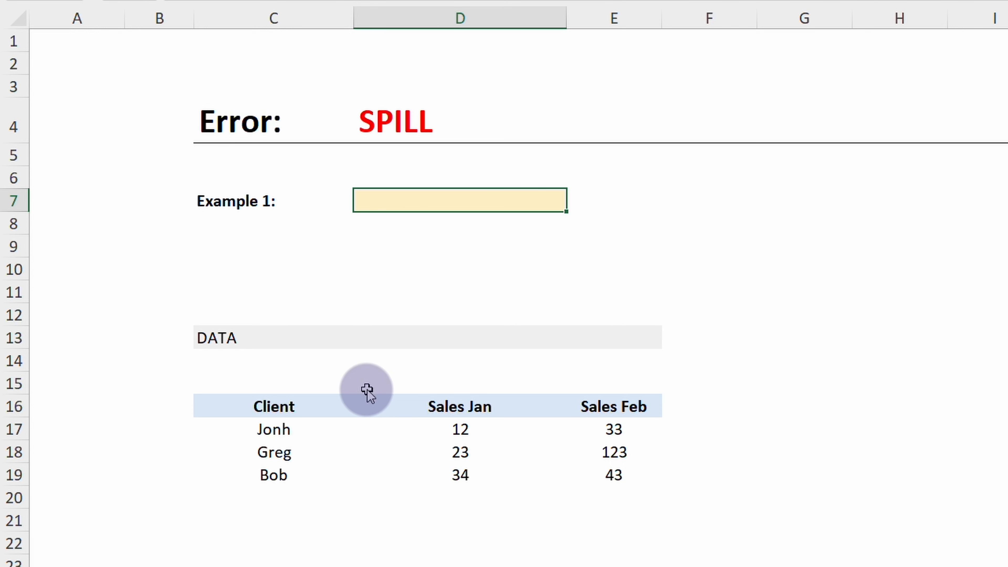
Step: Enter the array formula =D17:D19+E17:E19 in D7 to add January and February sales per client
text(=)
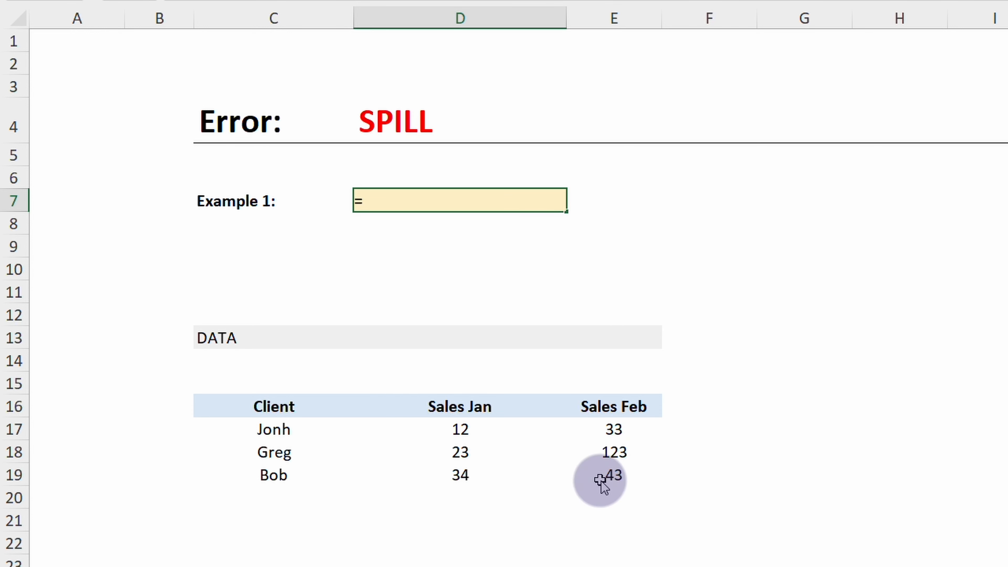
click(445, 432)
drag(444, 433, 440, 465)
text(+)
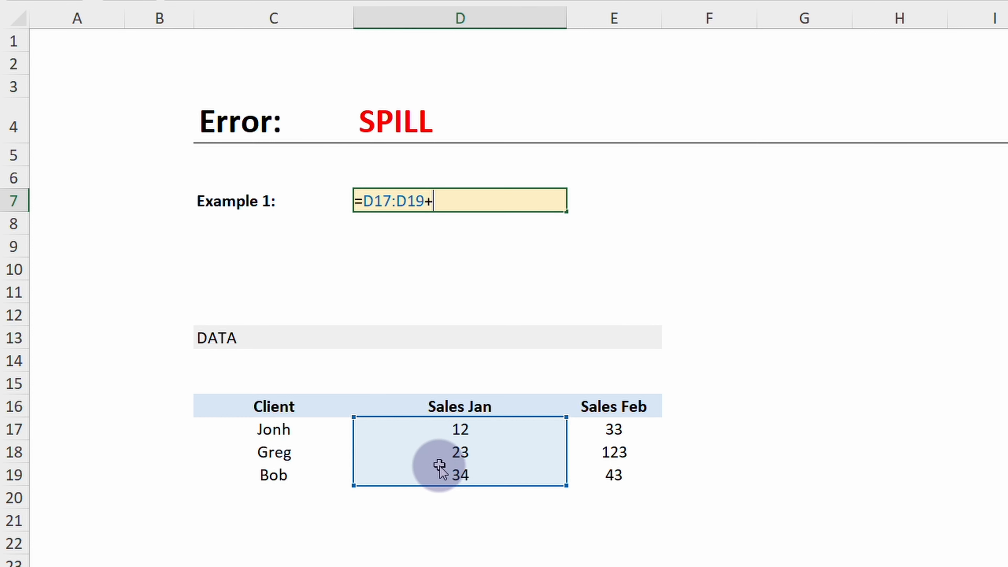
drag(612, 437, 607, 480)
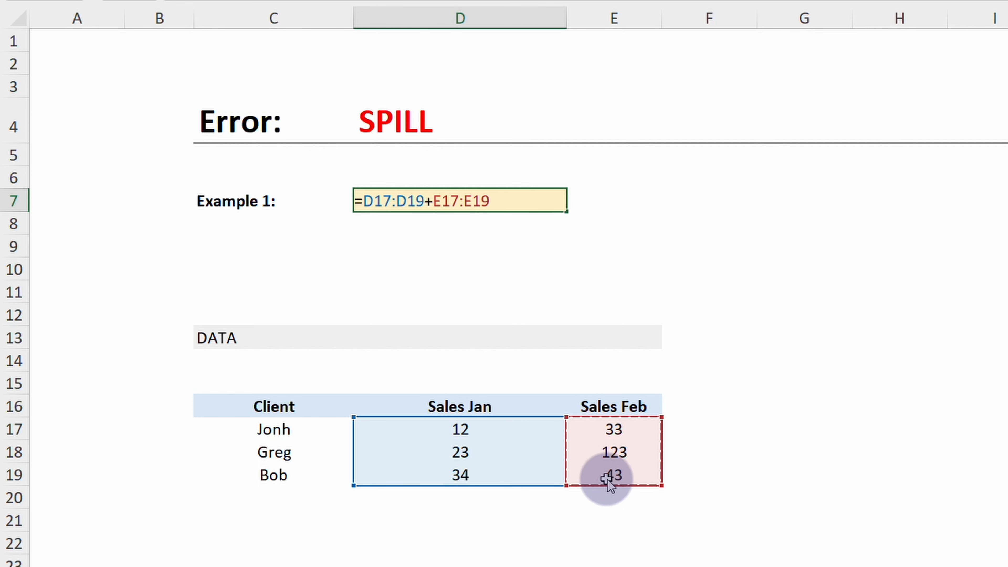
key(Return)
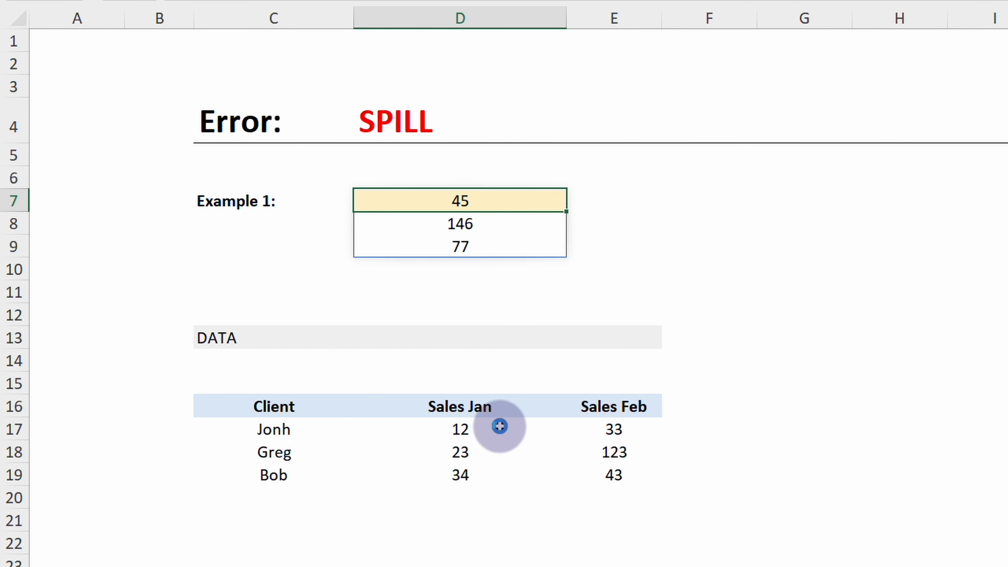
Step: Review the ranges referenced by the array formula in D7 without changing it
key(Up)
key(F2)
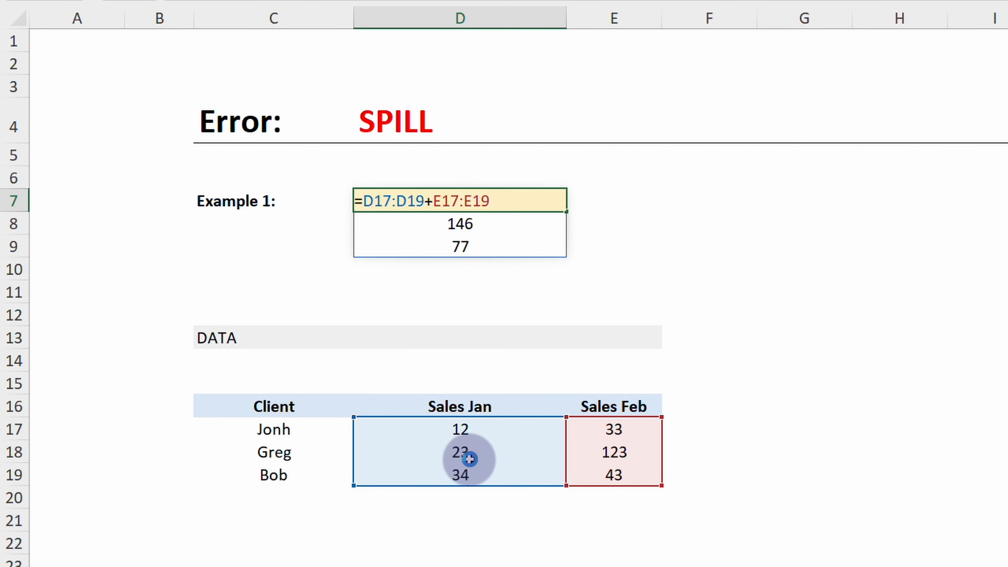
key(Escape)
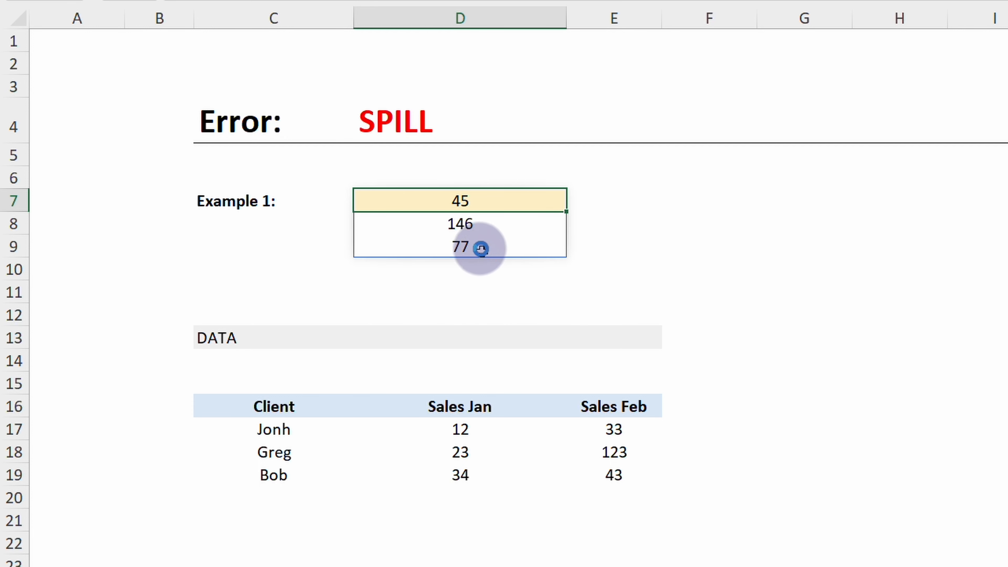
Step: Add a Name label in C9 and a sample first name in D9, blocking the spill range of the D7 formula
click(479, 248)
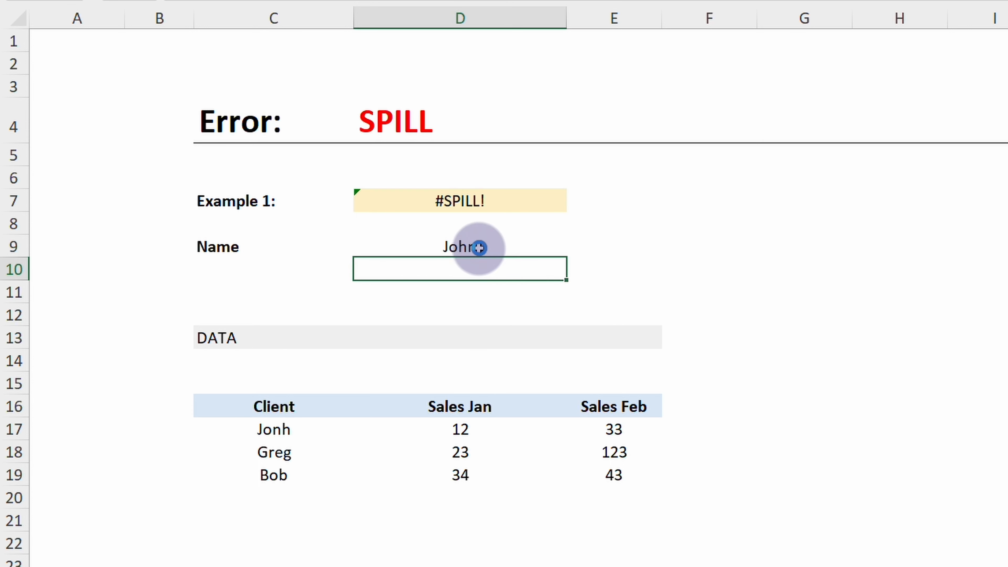
click(479, 247)
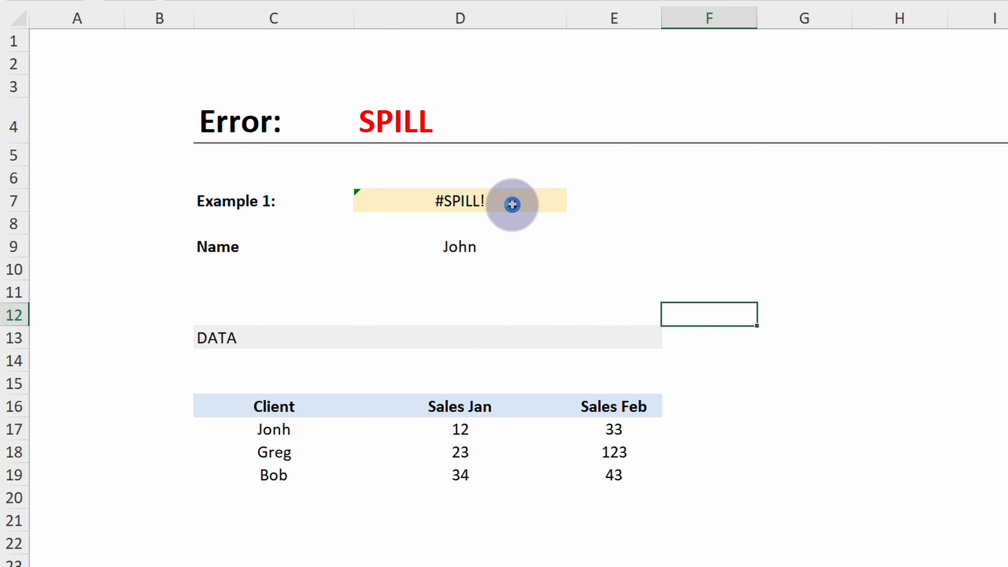
click(512, 204)
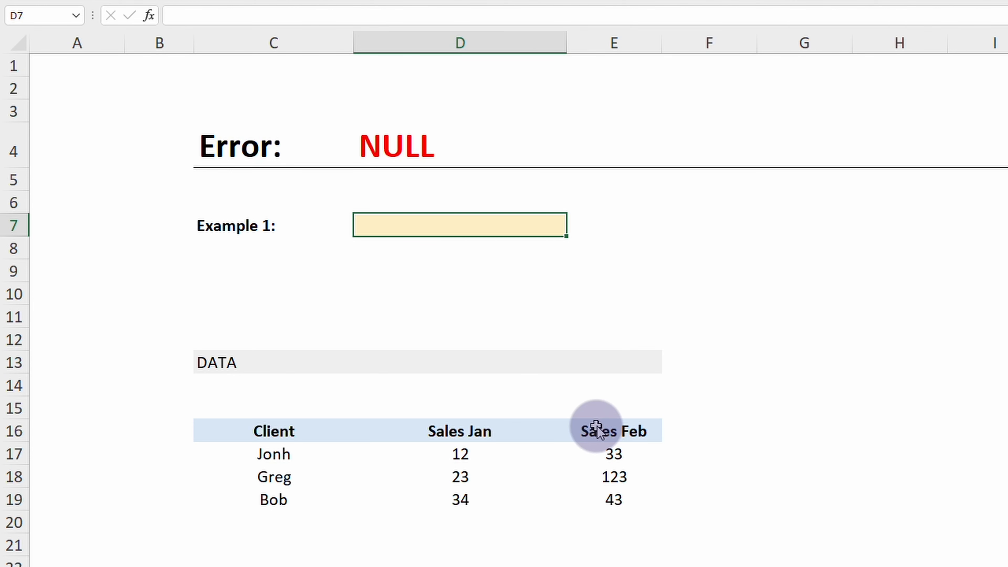
Step: Enter =SUM(D19:E19 E17:E19) in D7 to sum the intersection of the two ranges, and check the shared cell E19
text(=sum)
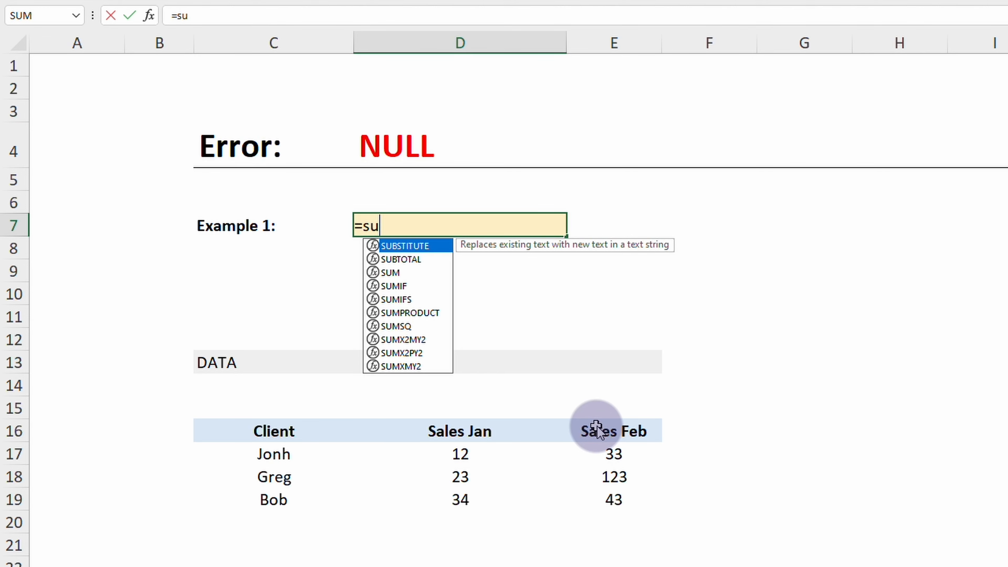
key(Tab)
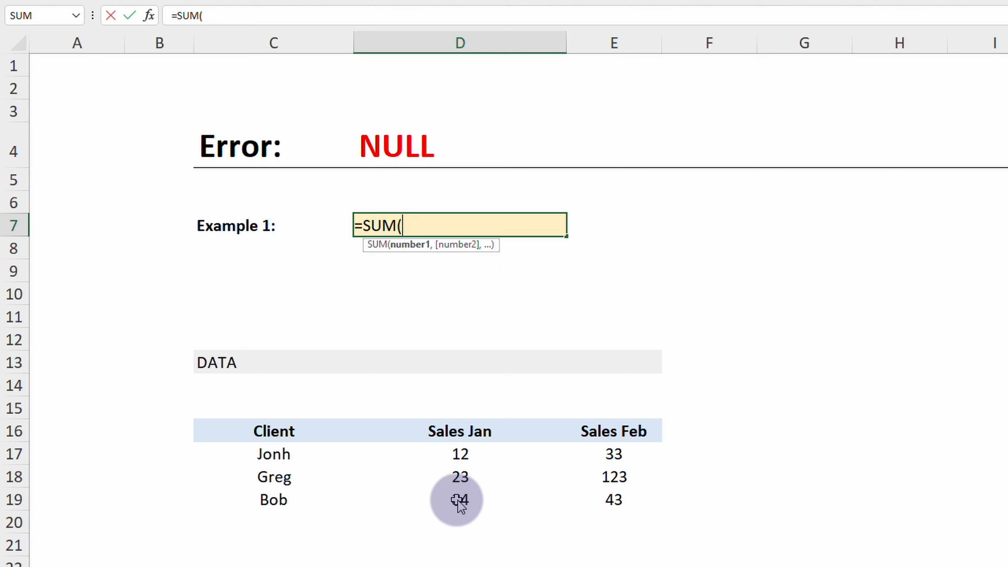
drag(459, 501, 606, 500)
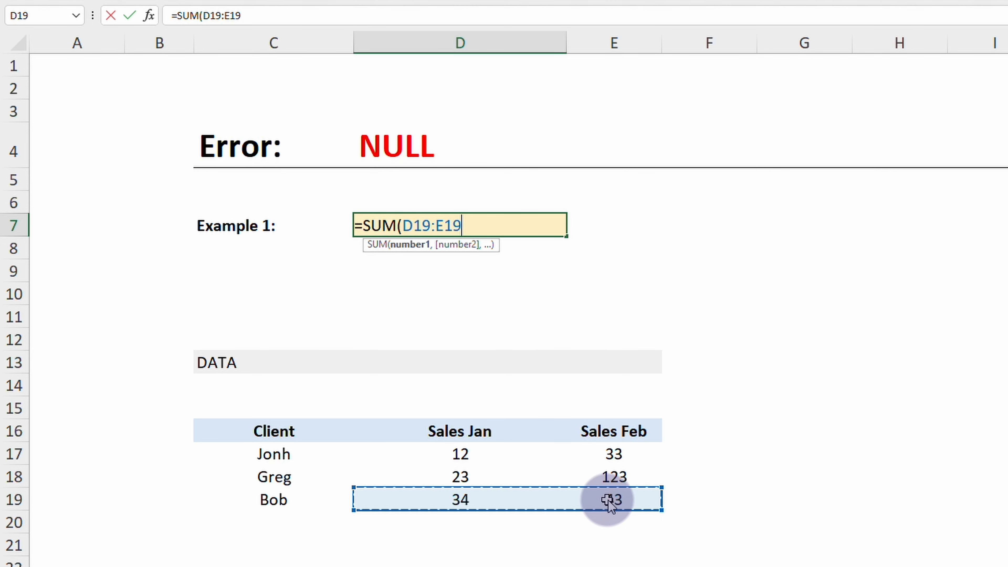
drag(618, 453, 616, 497)
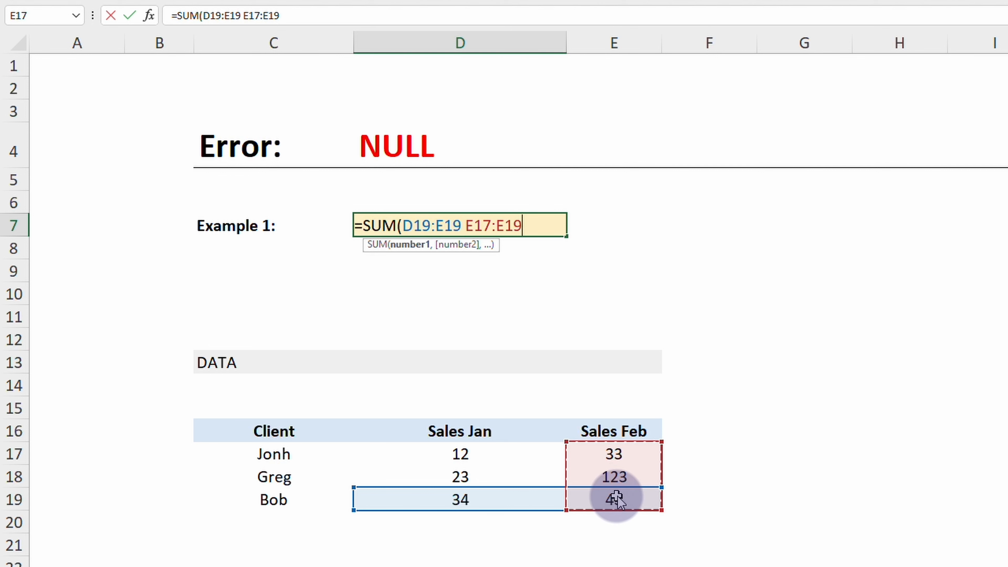
text())
key(Return)
click(617, 496)
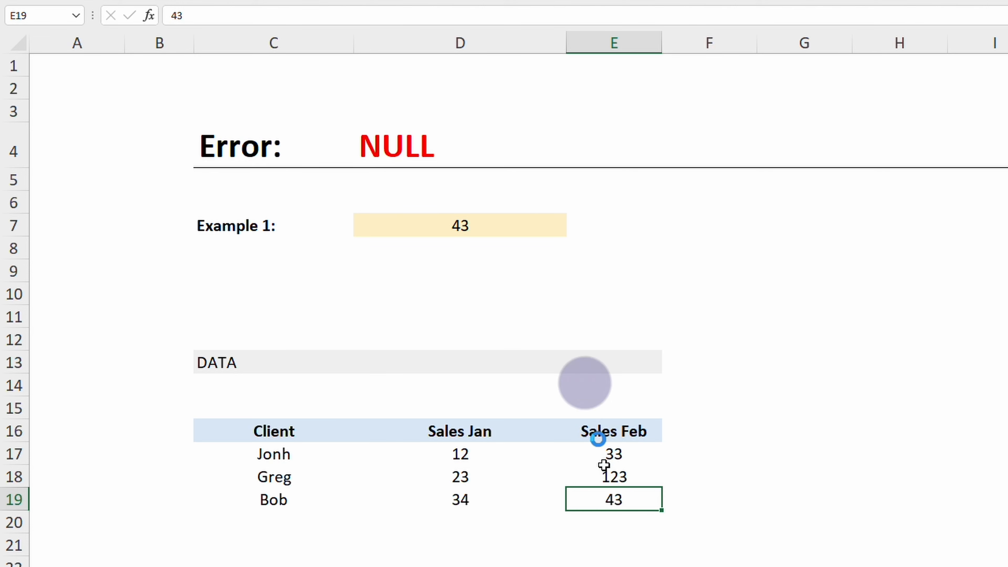
Step: Extend the second range of the D7 formula to D17:E19 and highlight the row where both ranges overlap
click(516, 230)
click(363, 22)
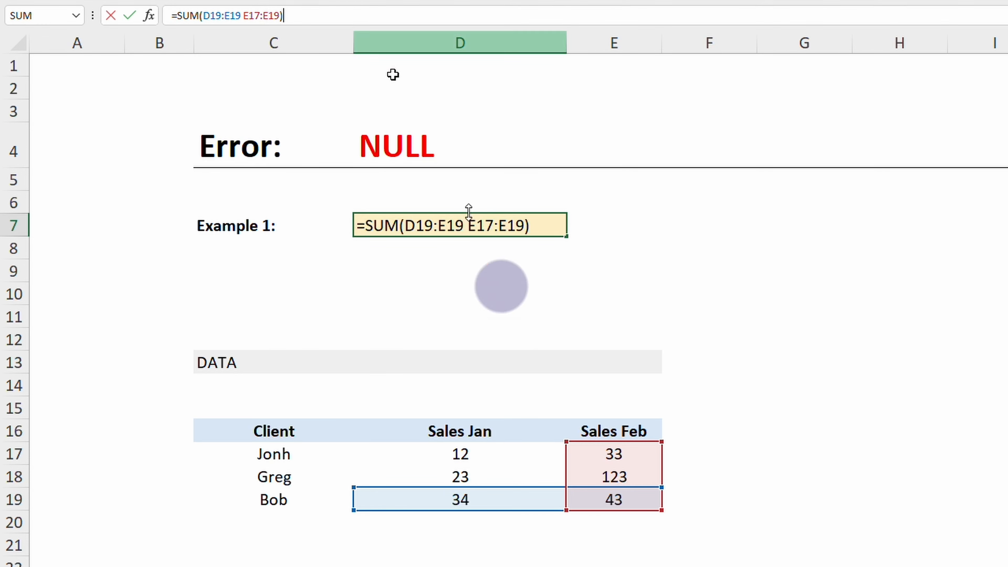
drag(567, 442, 437, 445)
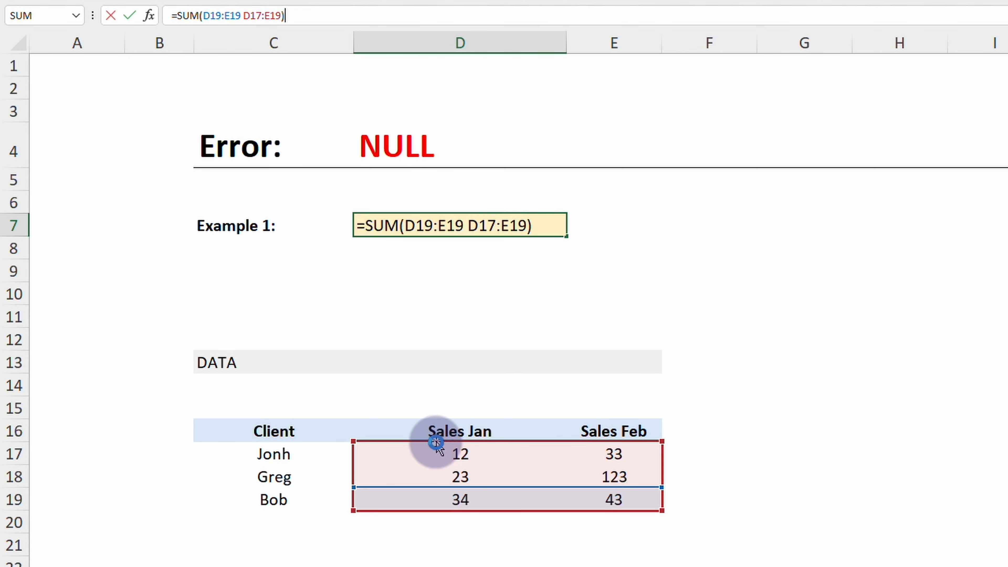
key(Return)
drag(453, 501, 581, 503)
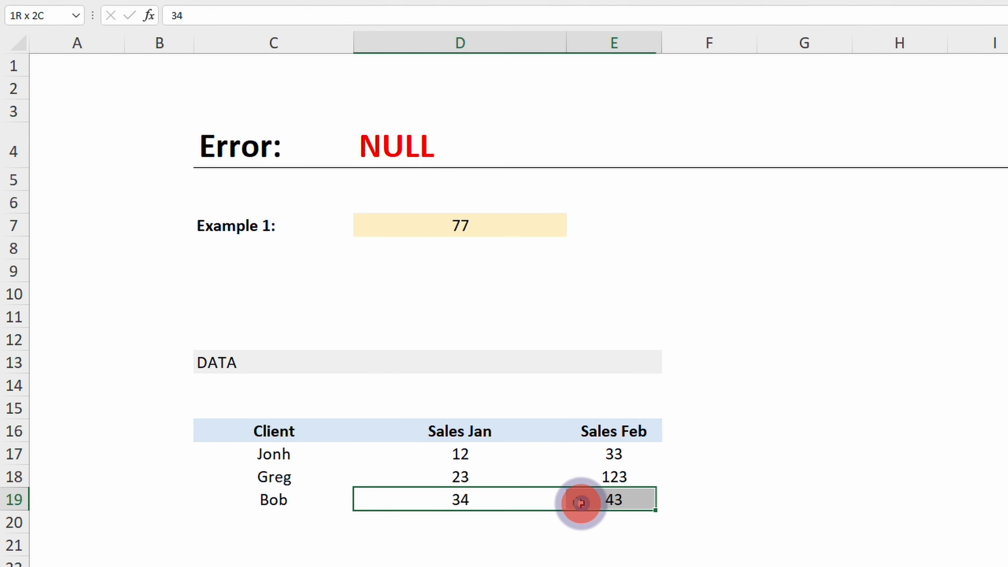
Step: Resize both ranges in the D7 formula so it reads =SUM(D19 E17:E19), with no cells in common
click(436, 225)
click(304, 16)
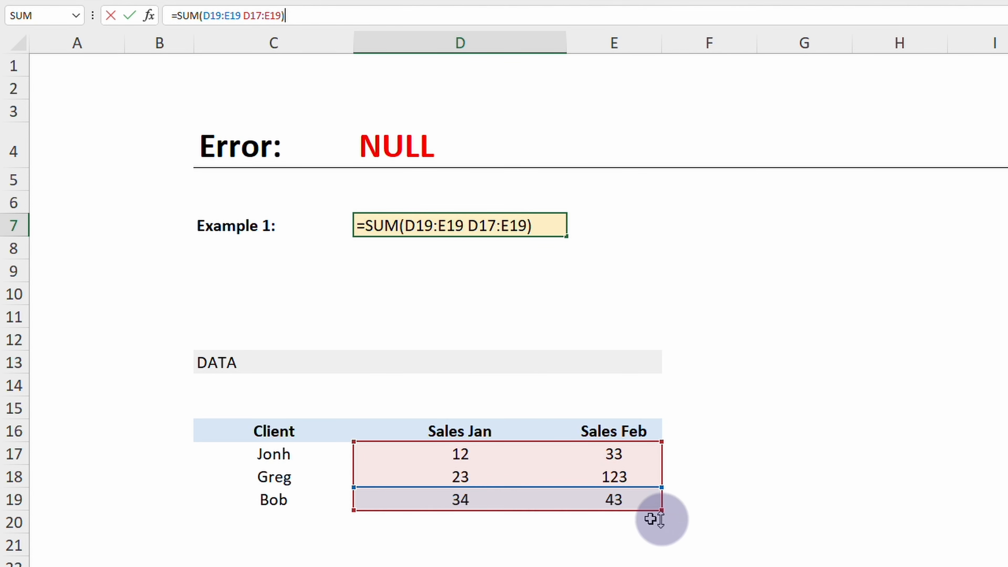
drag(660, 510, 457, 485)
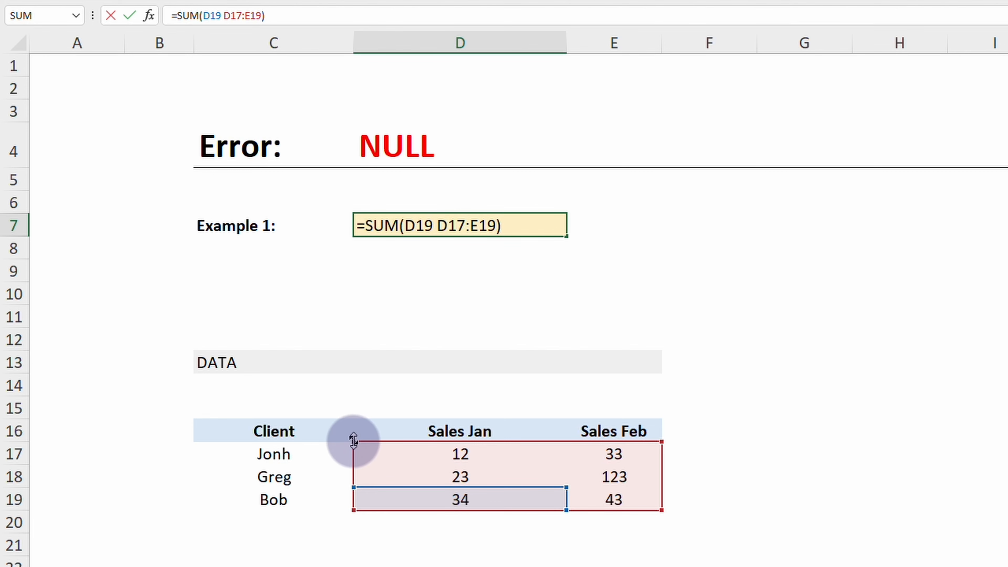
drag(354, 440, 567, 448)
key(Return)
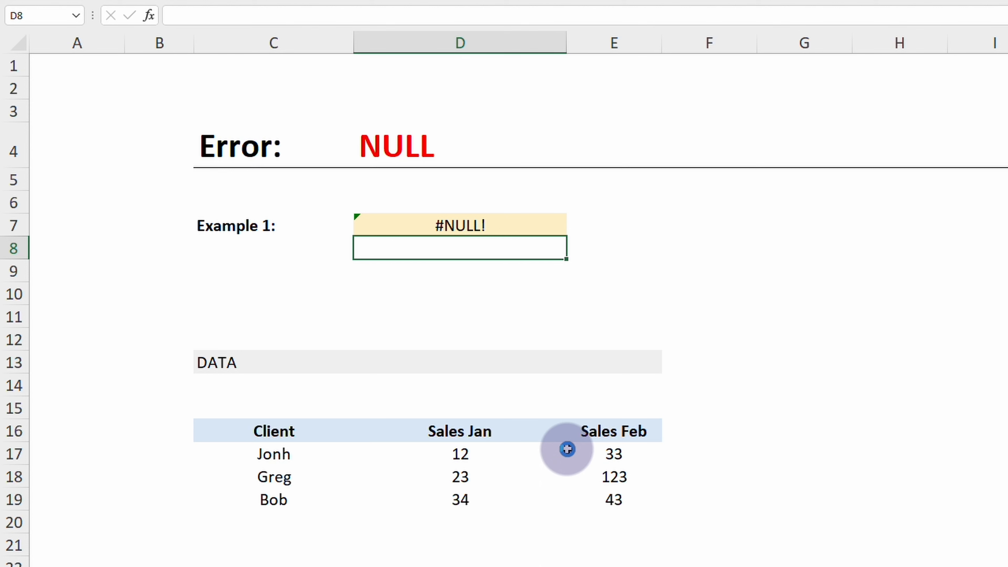
Step: Open the D7 formula for editing to examine the space between its two references
click(522, 224)
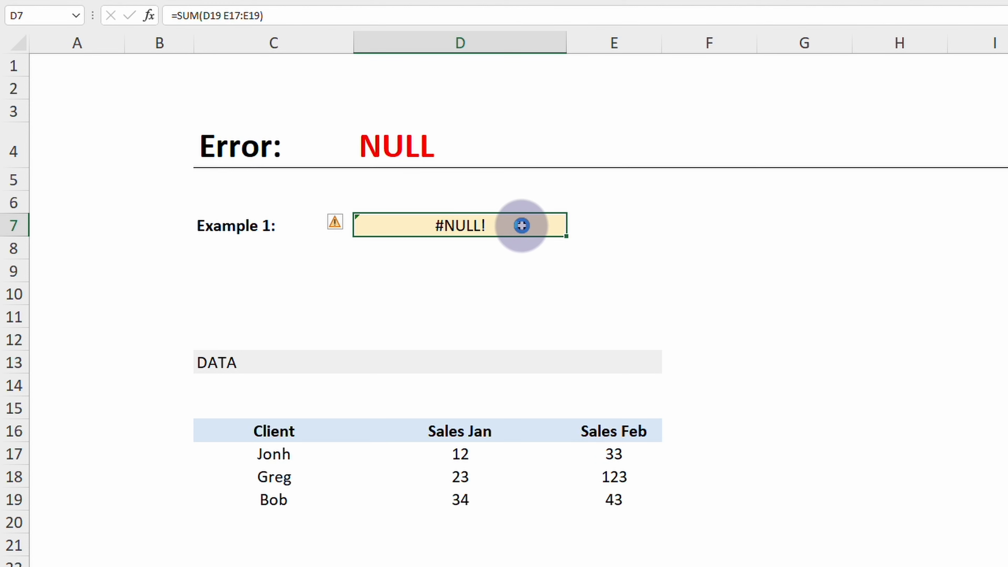
click(228, 16)
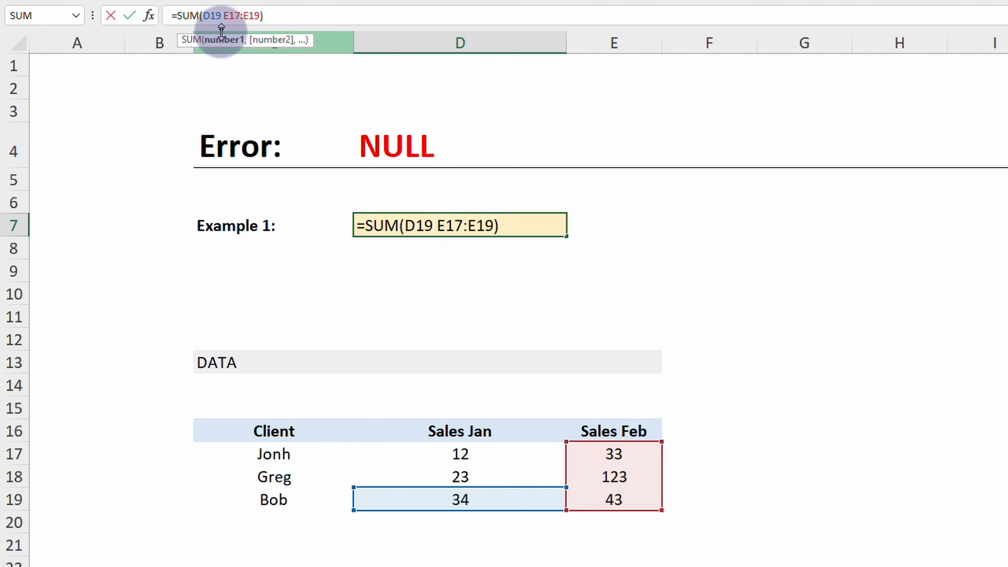